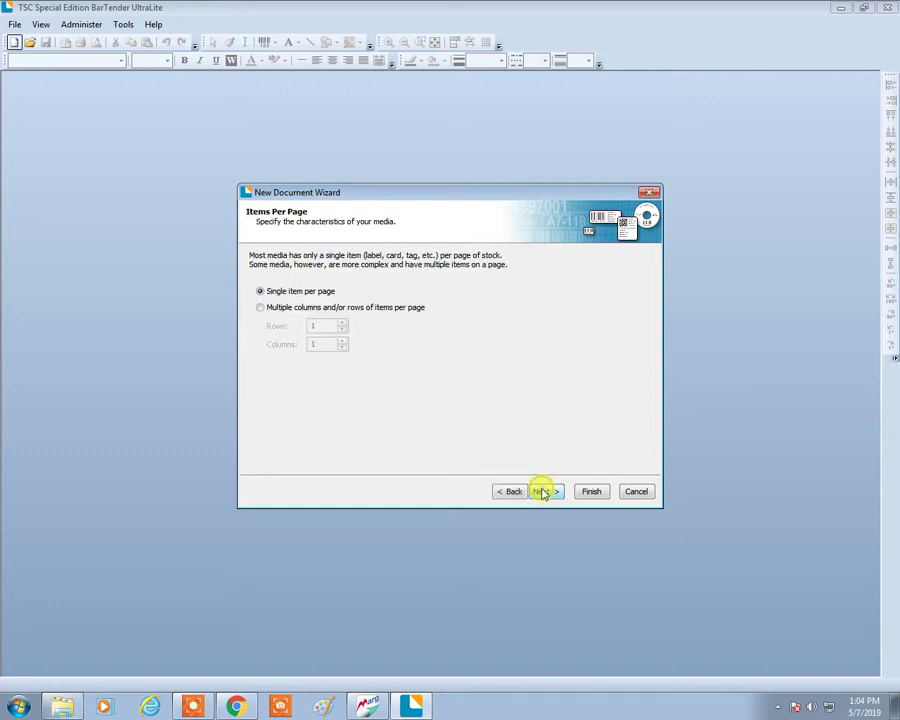
Set the label stock to multiple columns per page, two labels side by side
click(260, 307)
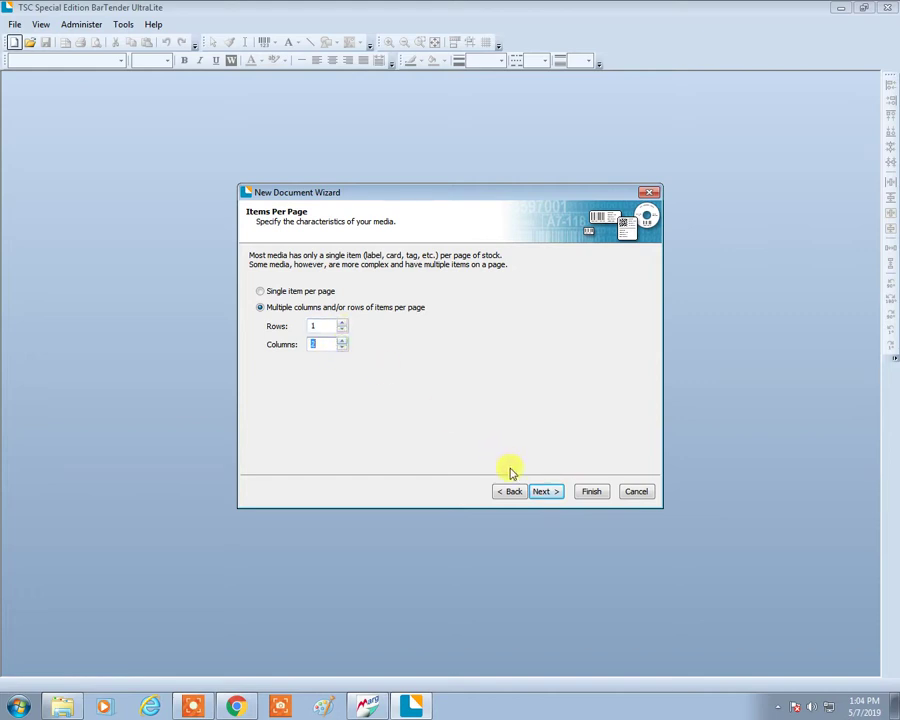
click(542, 489)
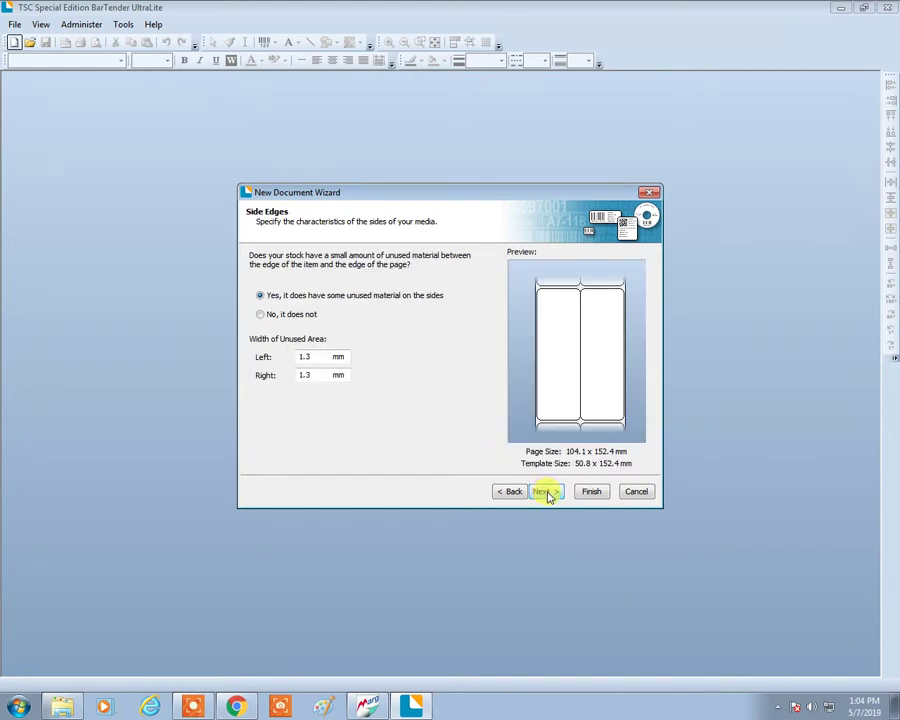
Set the label page size to 101 mm wide by 50 mm high
click(547, 492)
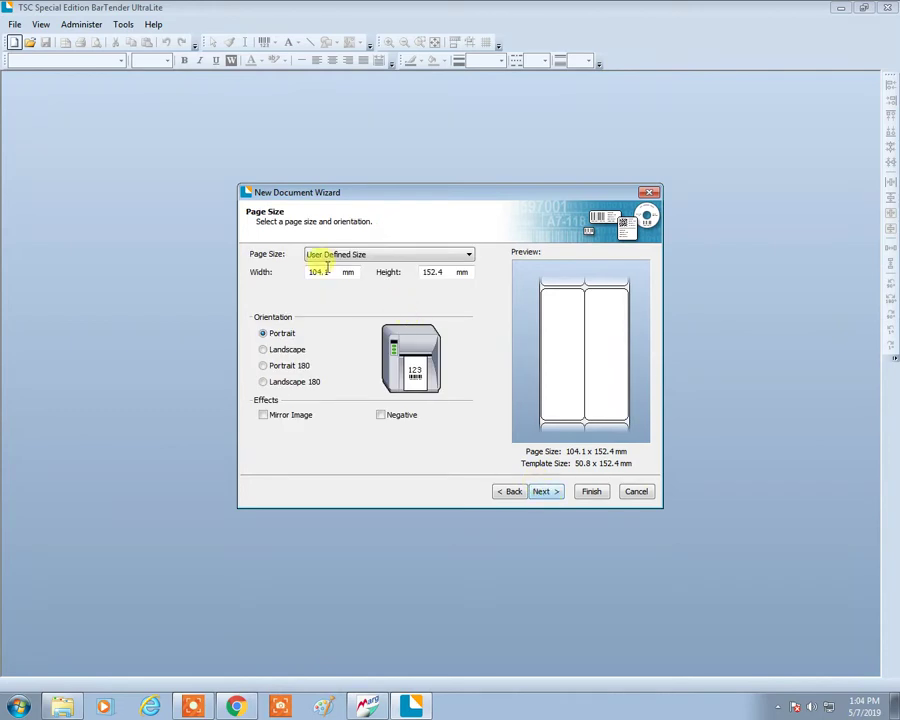
drag(330, 271, 302, 270)
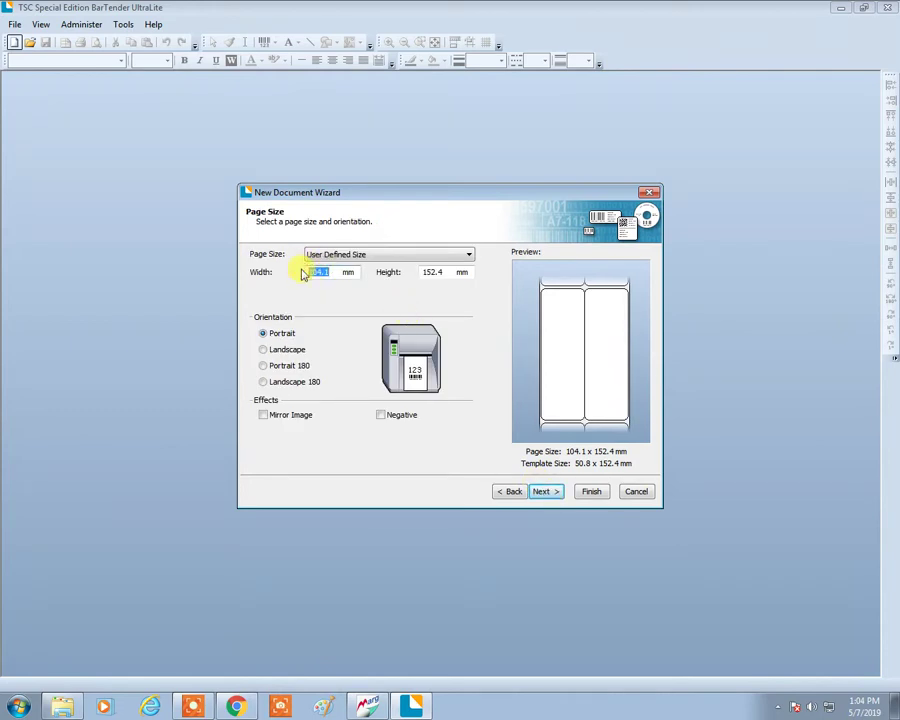
text(100)
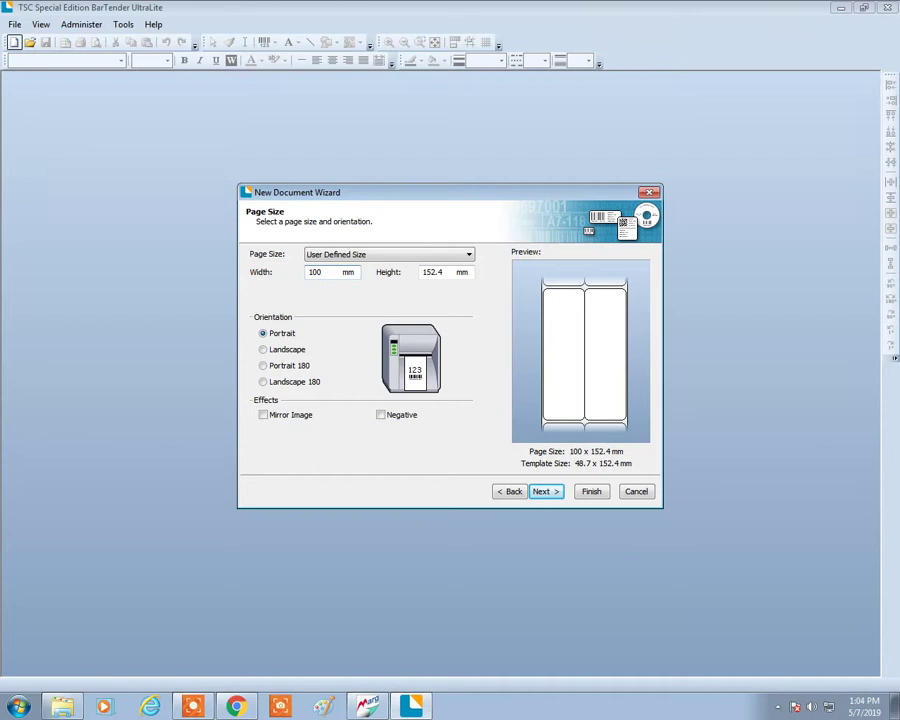
key(BackSpace)
text(1)
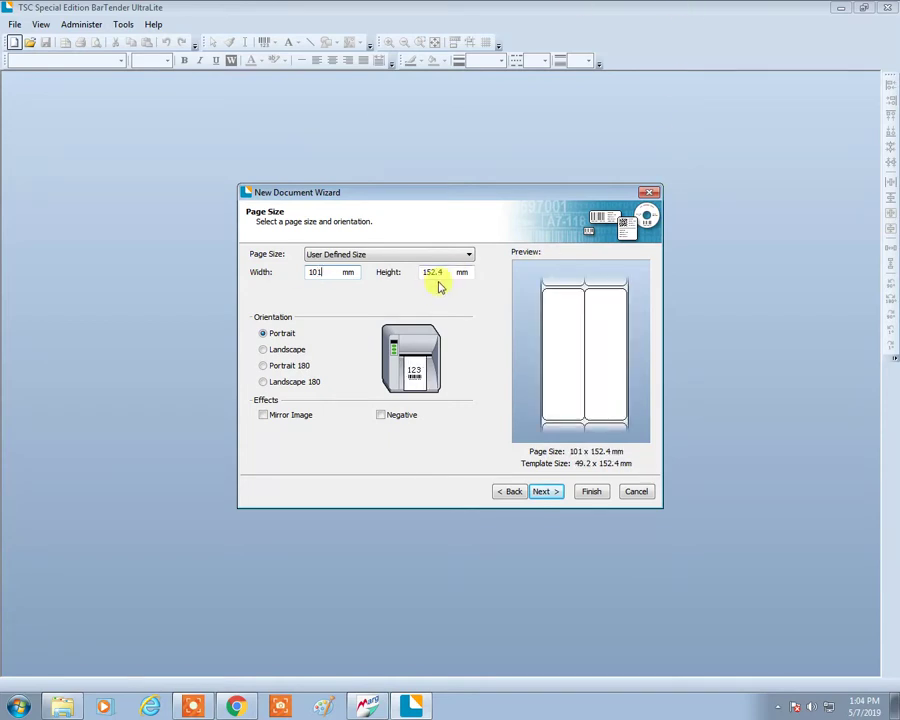
text(5)
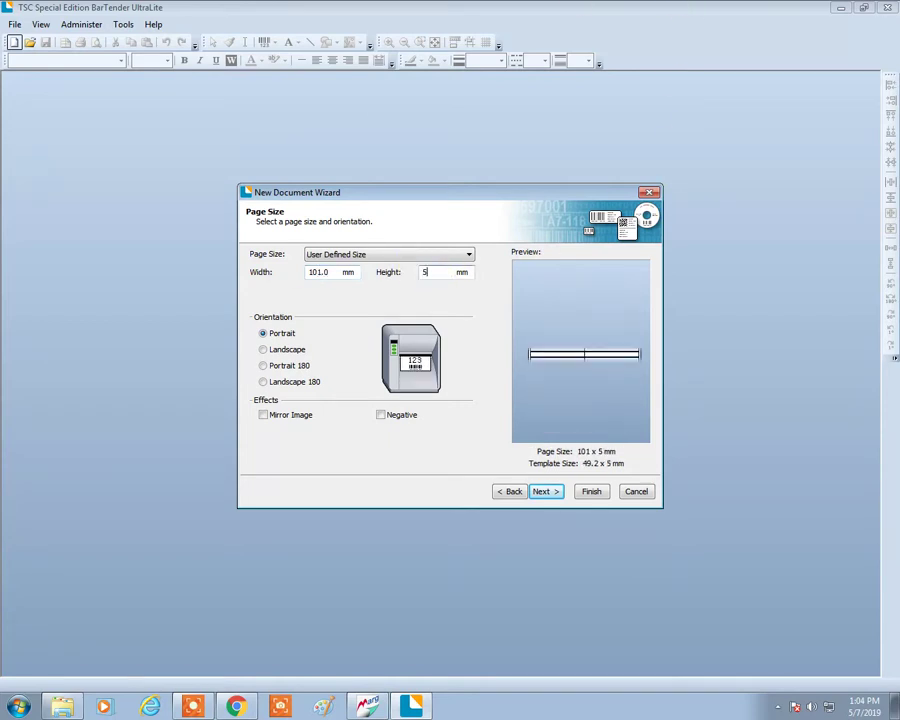
text(0)
key(Return)
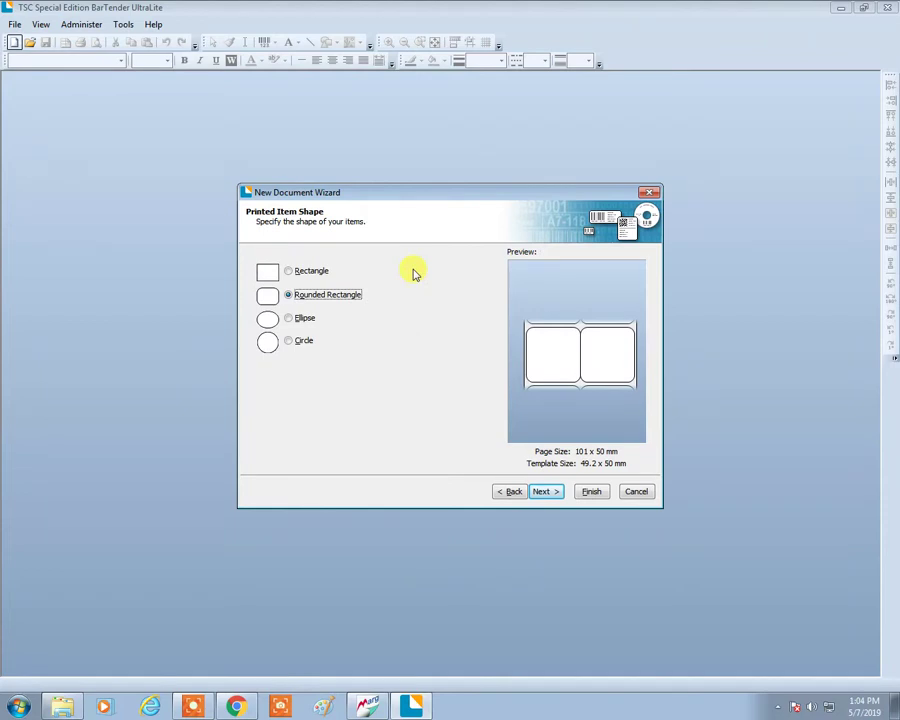
Accept the template size, printing order and background settings to reach the final review
click(546, 492)
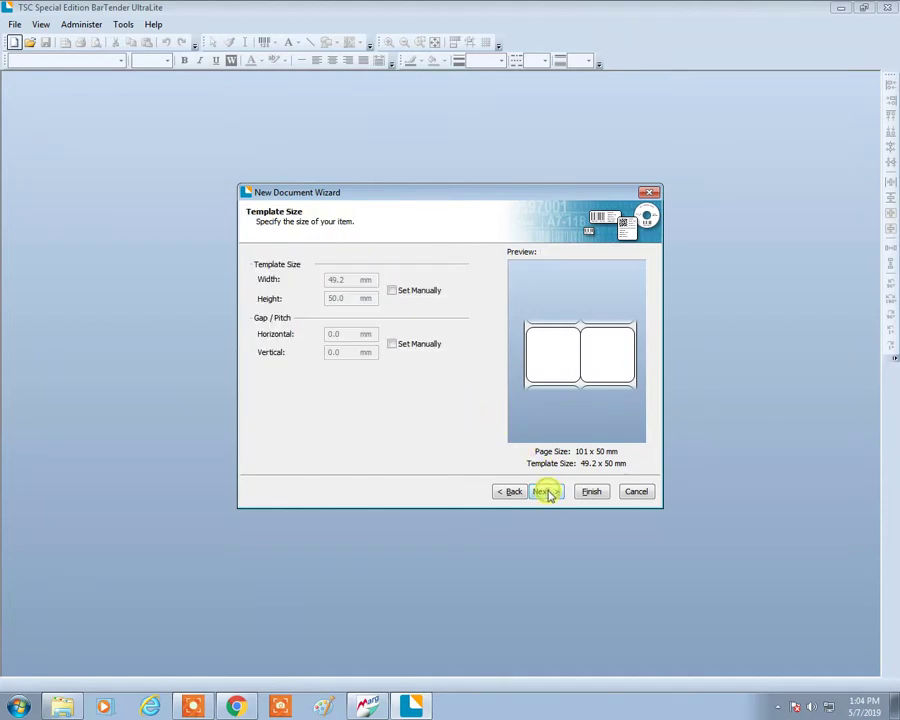
click(548, 493)
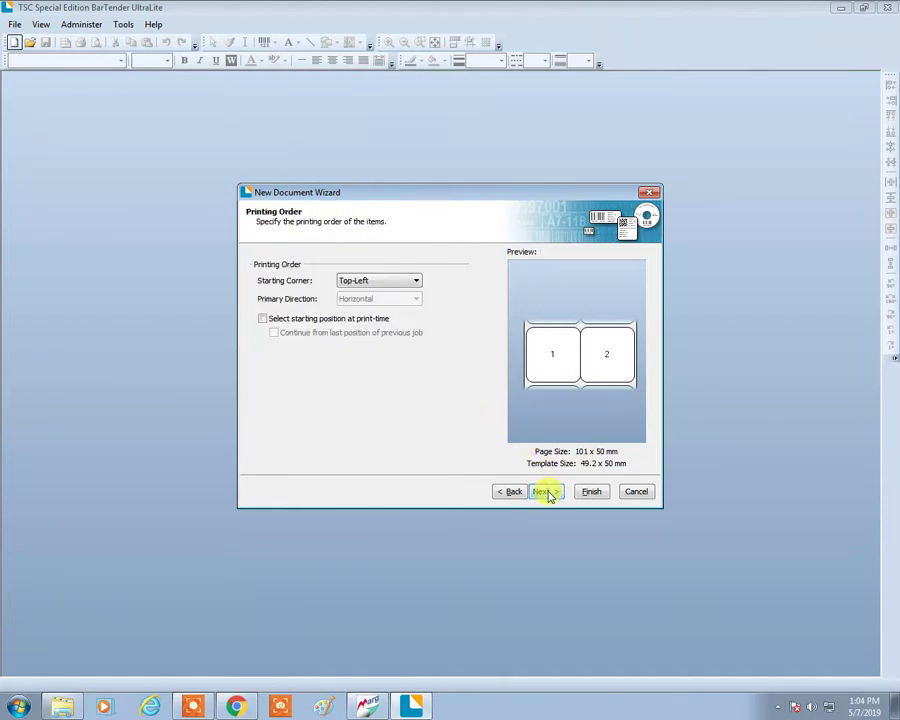
click(548, 494)
click(549, 495)
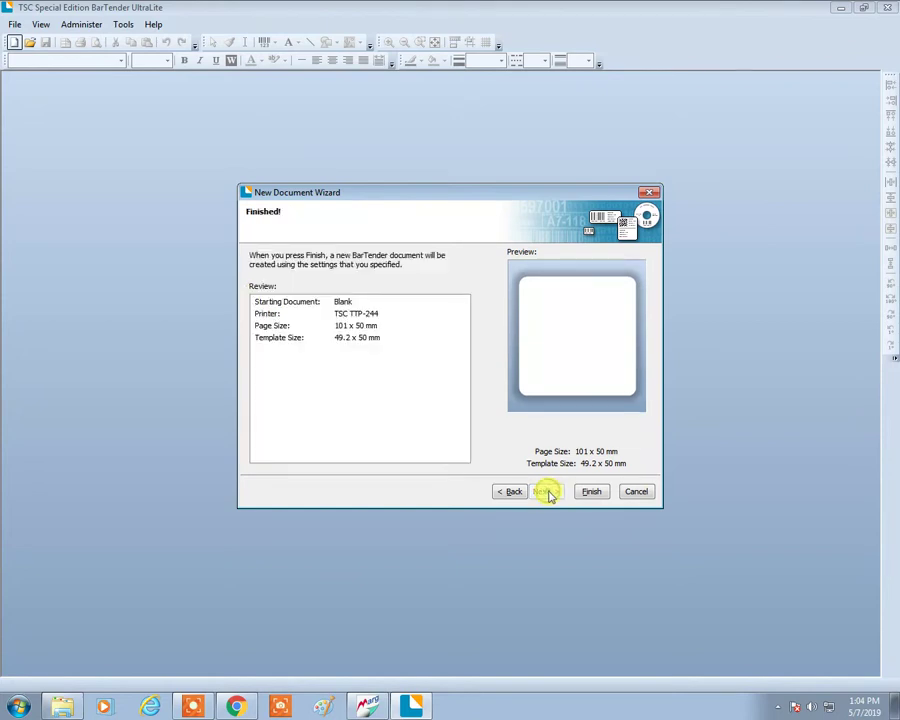
Create the 49.2 × 50 mm label and place a Code 128 barcode (12345678) near its top
click(600, 492)
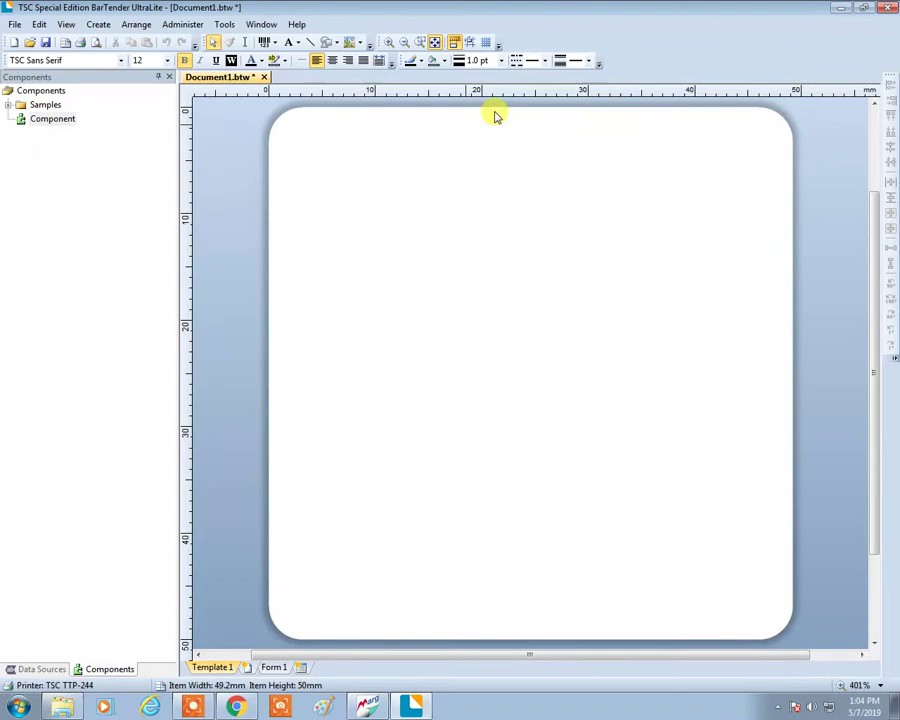
scroll(578, 362, down, 1)
scroll(578, 372, down, 2)
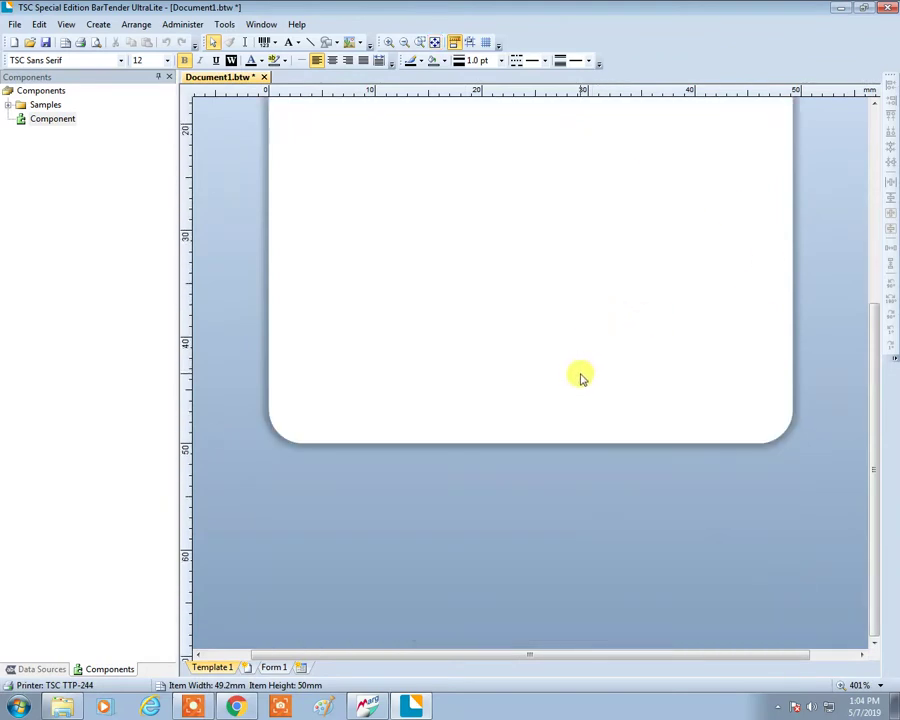
scroll(578, 378, up, 4)
scroll(578, 378, up, 1)
scroll(578, 378, down, 2)
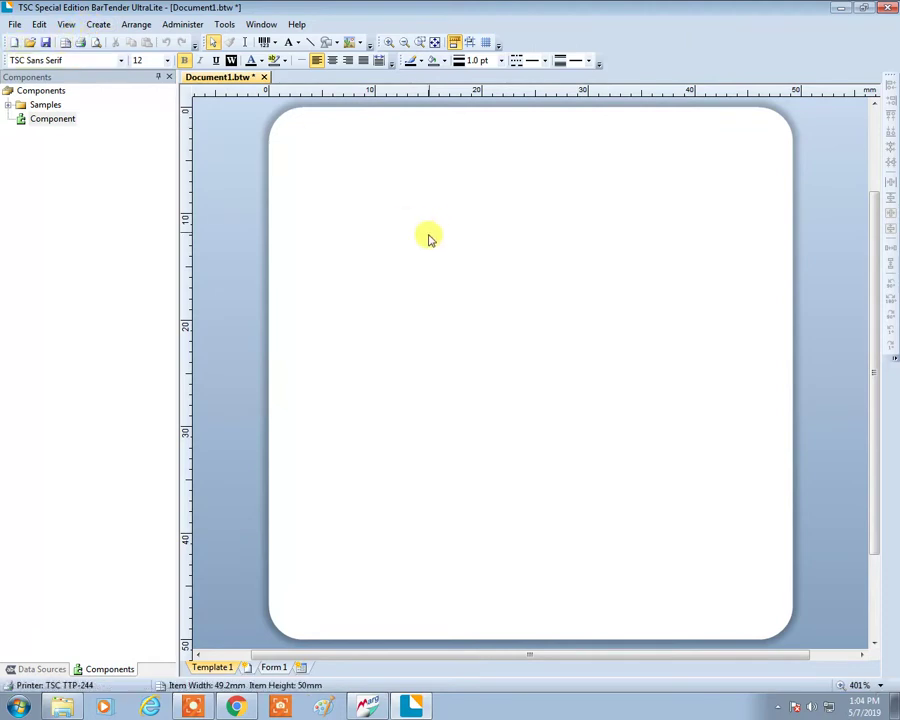
click(268, 44)
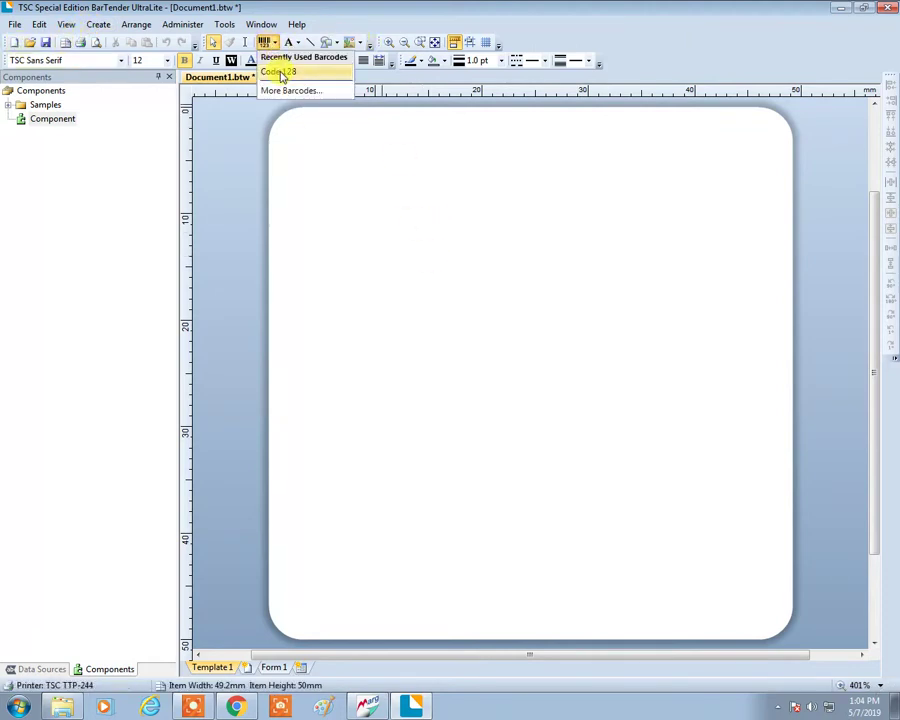
click(270, 74)
click(338, 240)
drag(530, 270, 511, 239)
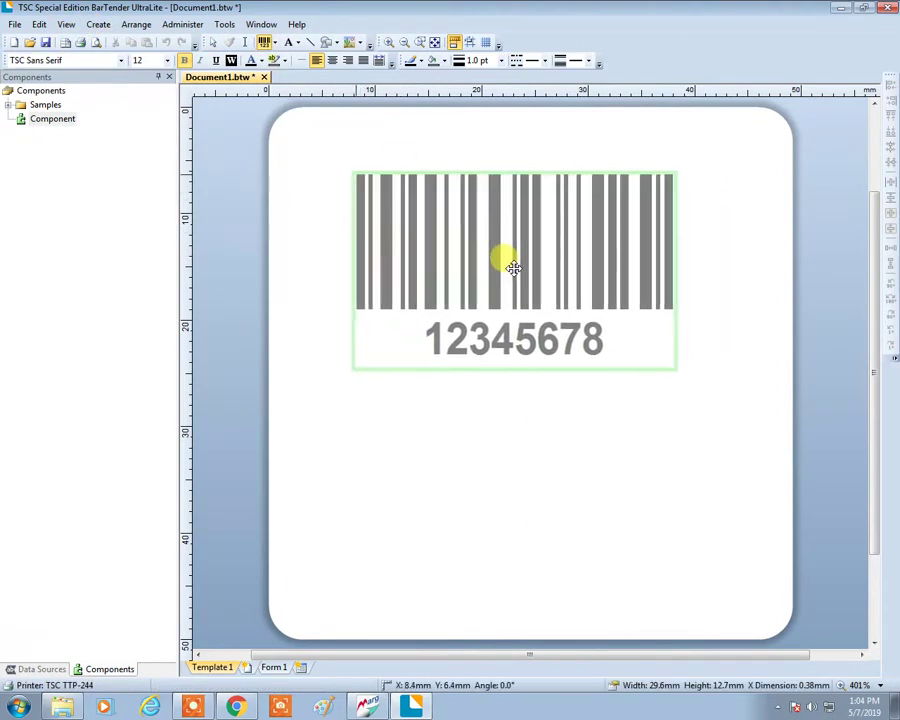
click(556, 416)
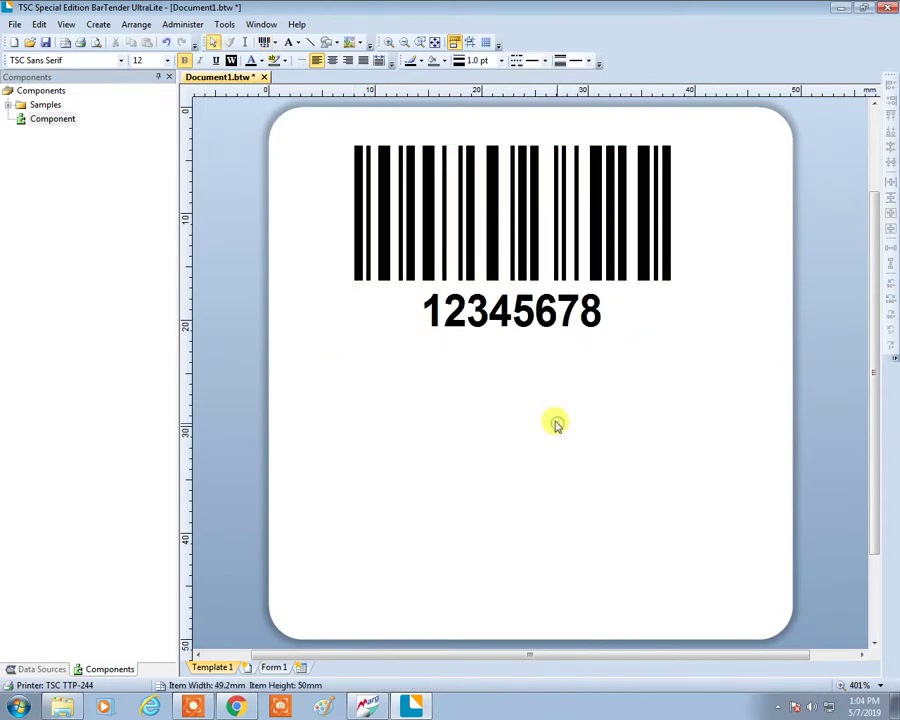
Add a multi-line text object below the barcode, about 40 mm wide
click(297, 43)
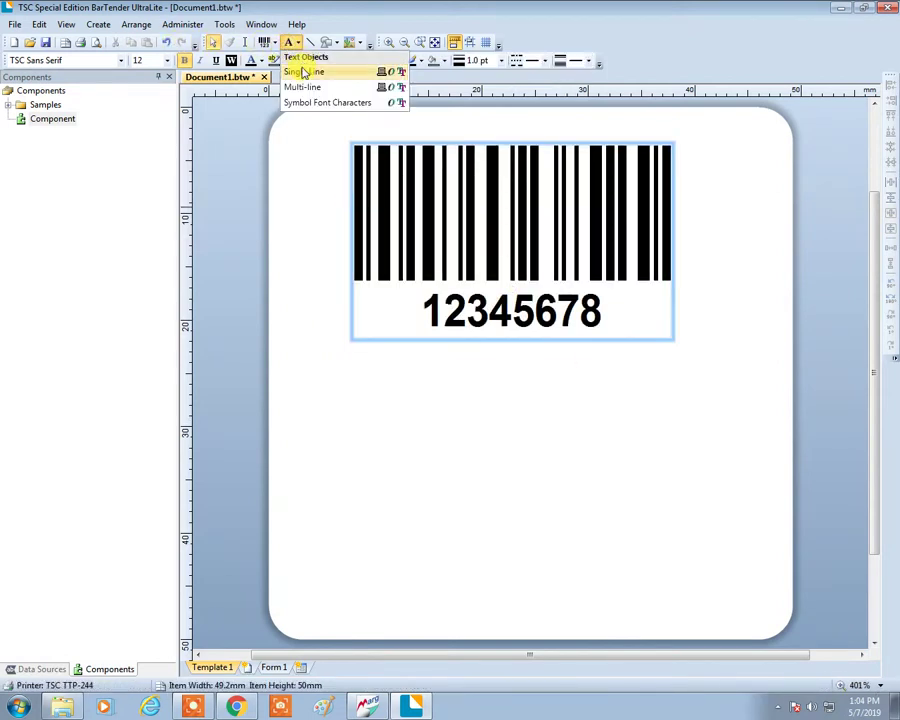
click(302, 87)
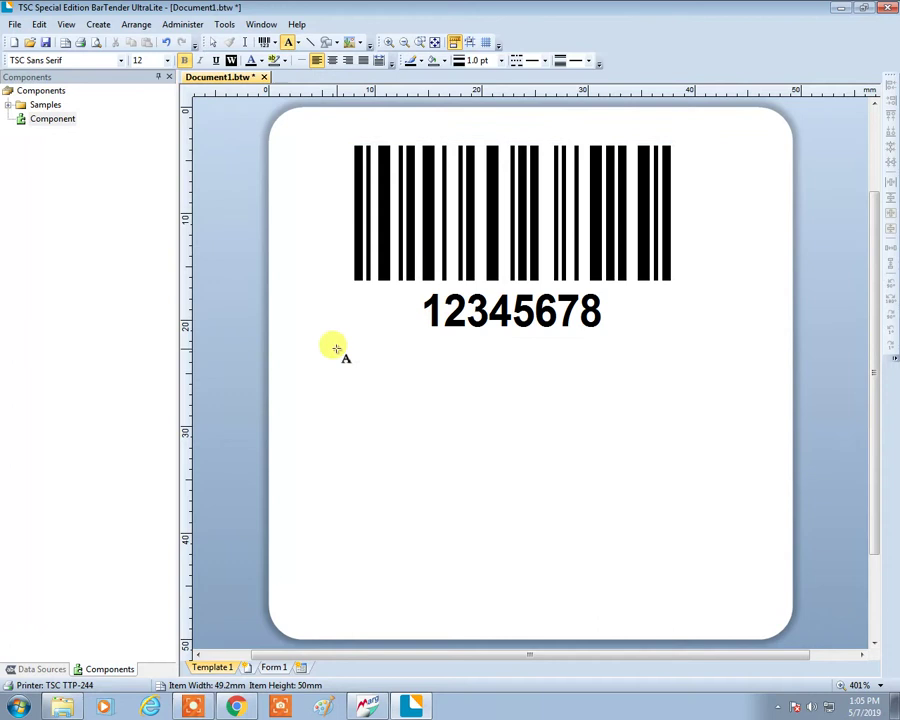
click(566, 392)
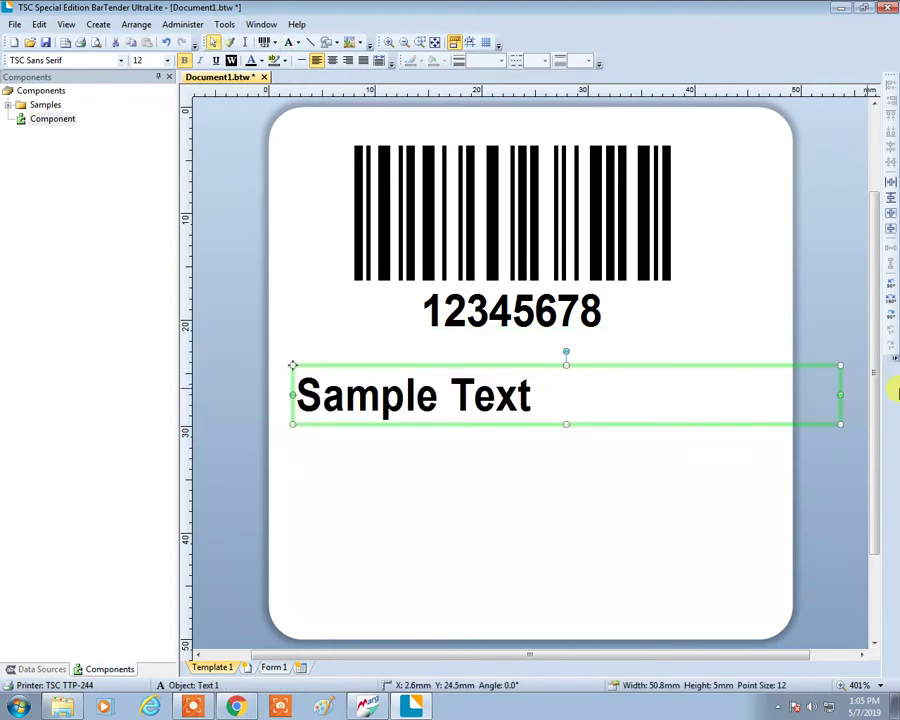
drag(838, 393, 727, 393)
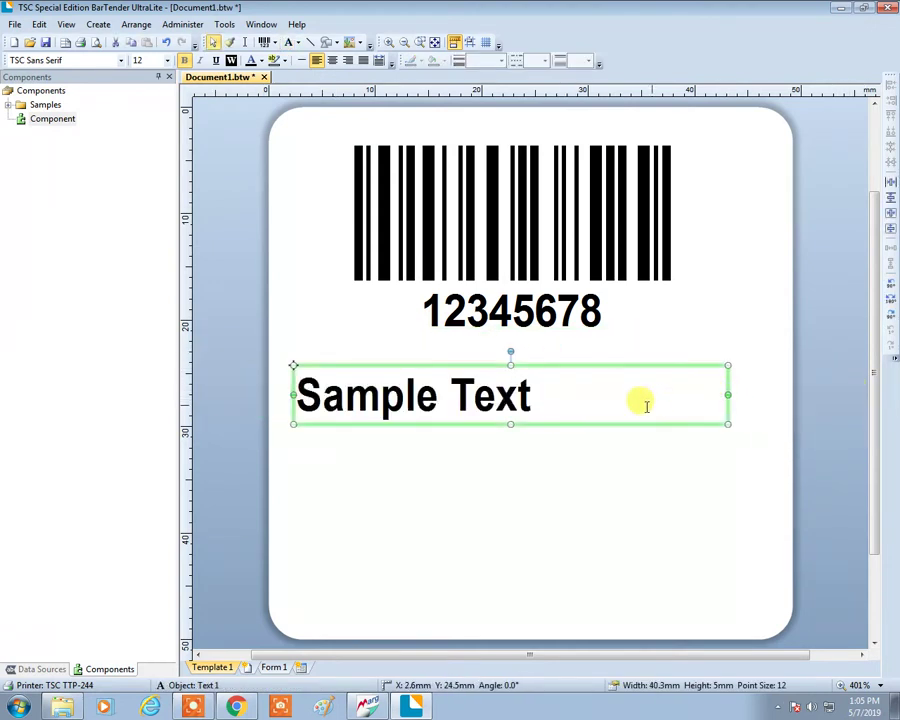
Replace the sample text with ITEM NAME, M.R.P, EXPIRY and BATCH lines
double_click(355, 385)
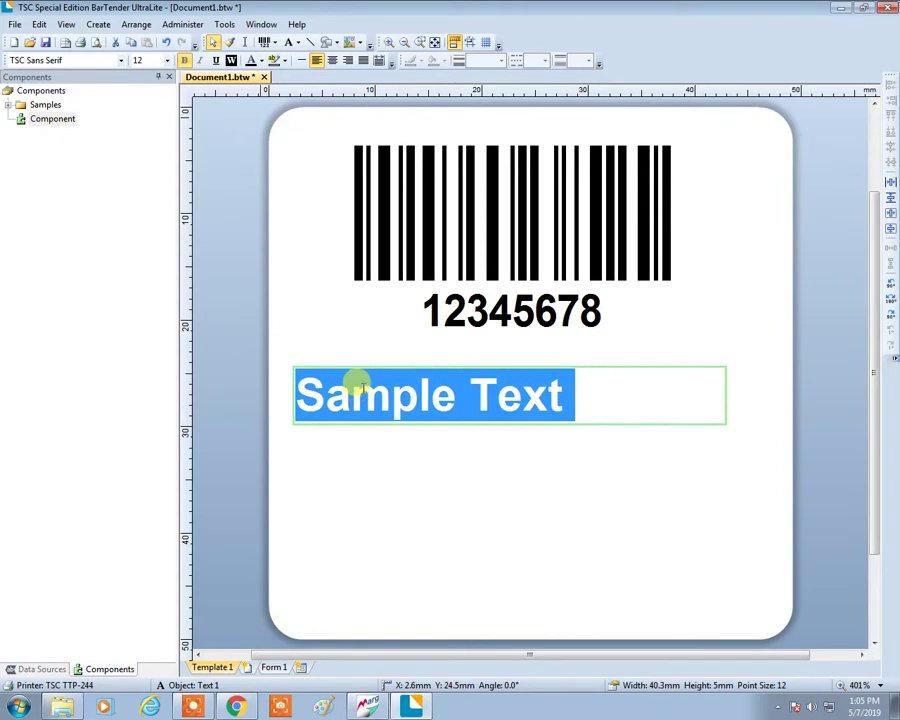
key(BackSpace)
text(ITEM )
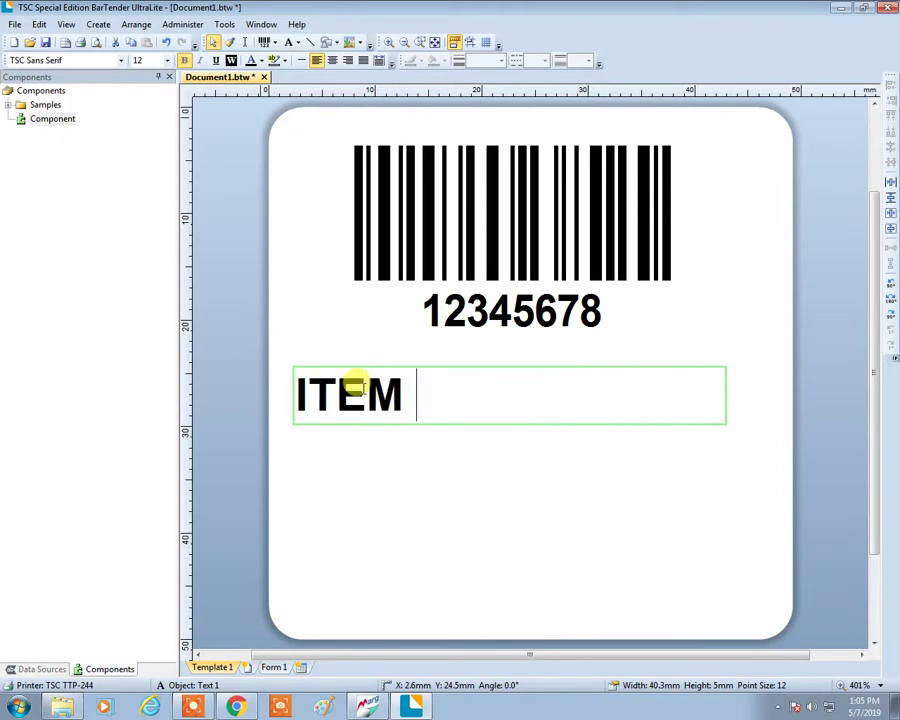
text(NAME)
key(Return)
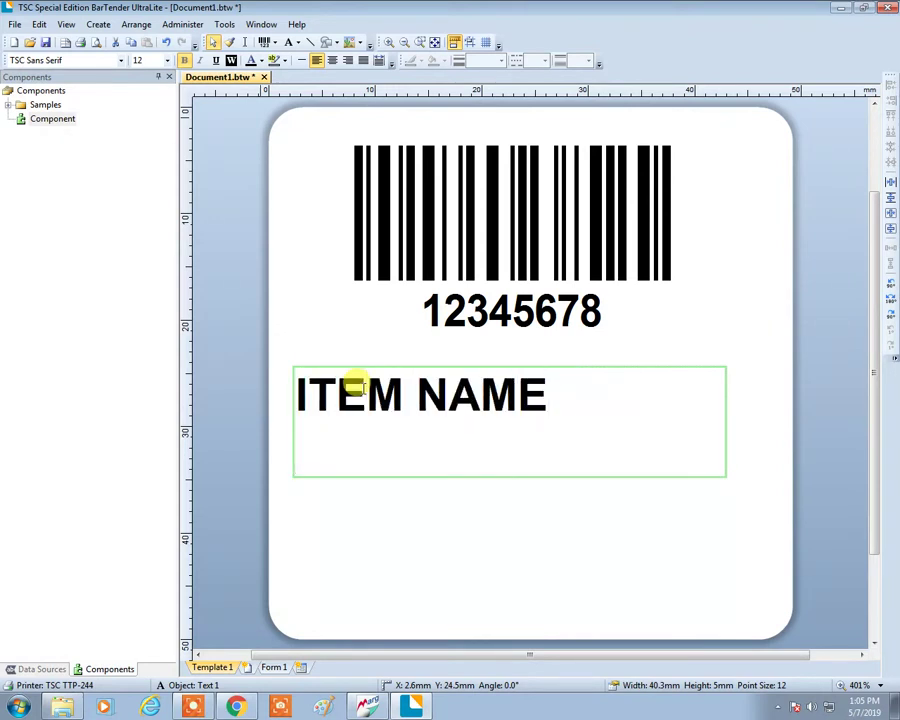
text(M.R.)
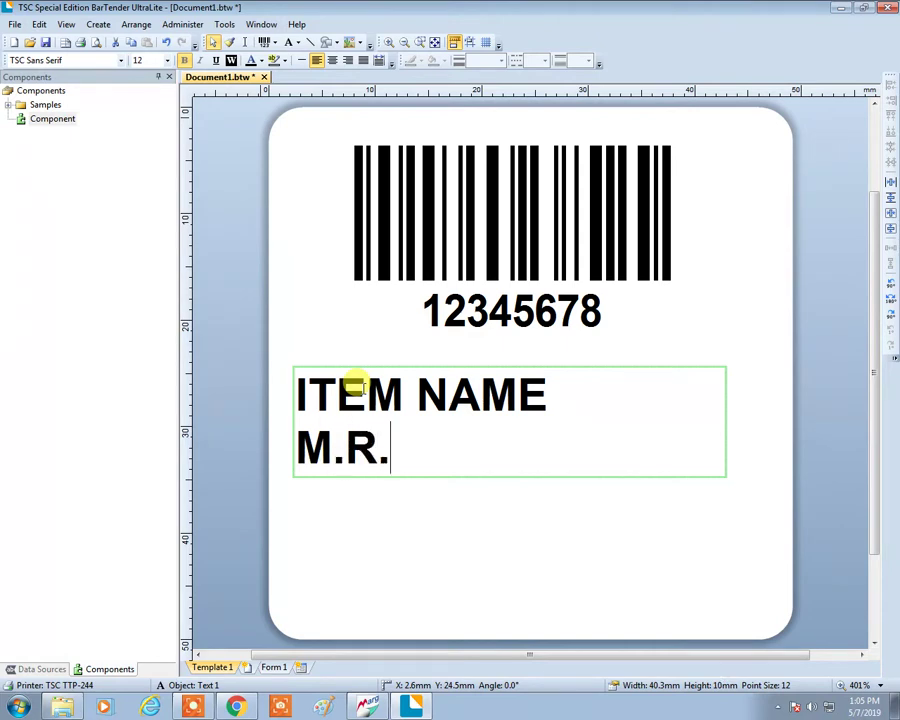
text(P)
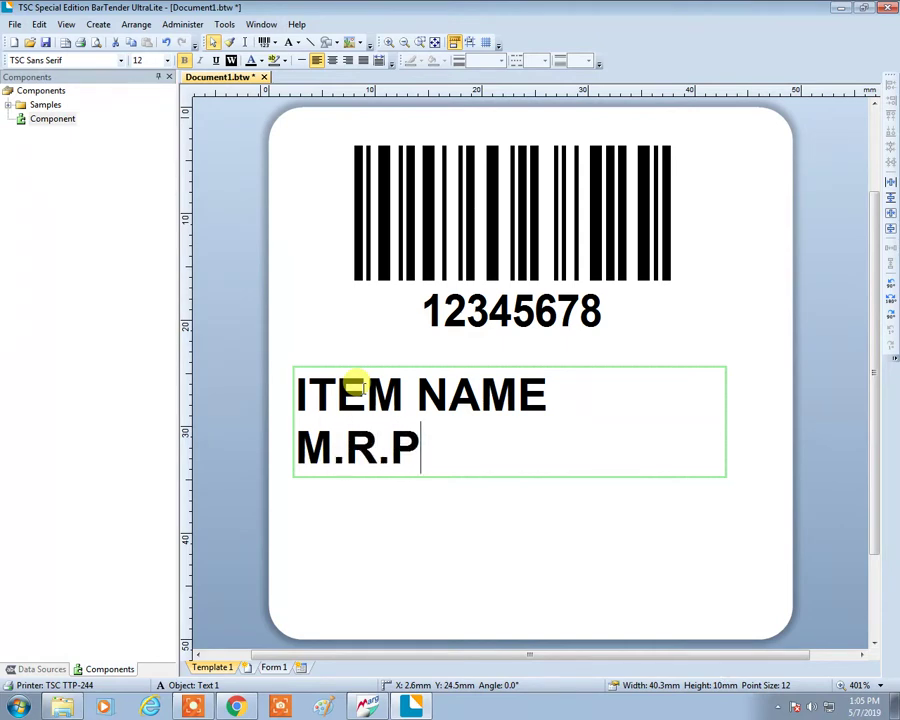
key(Return)
text(E)
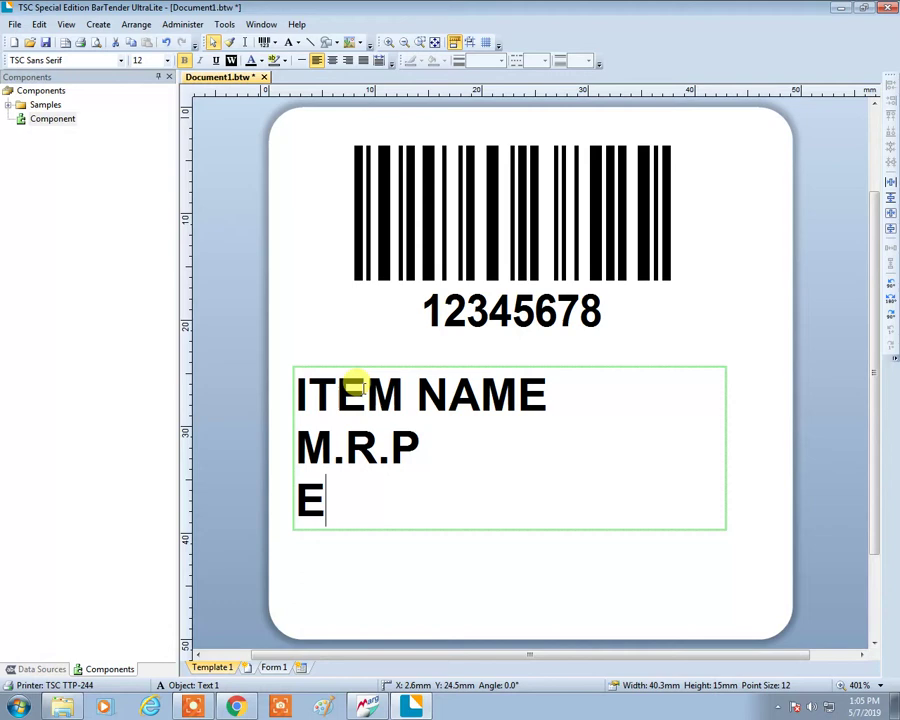
text(XPIRY)
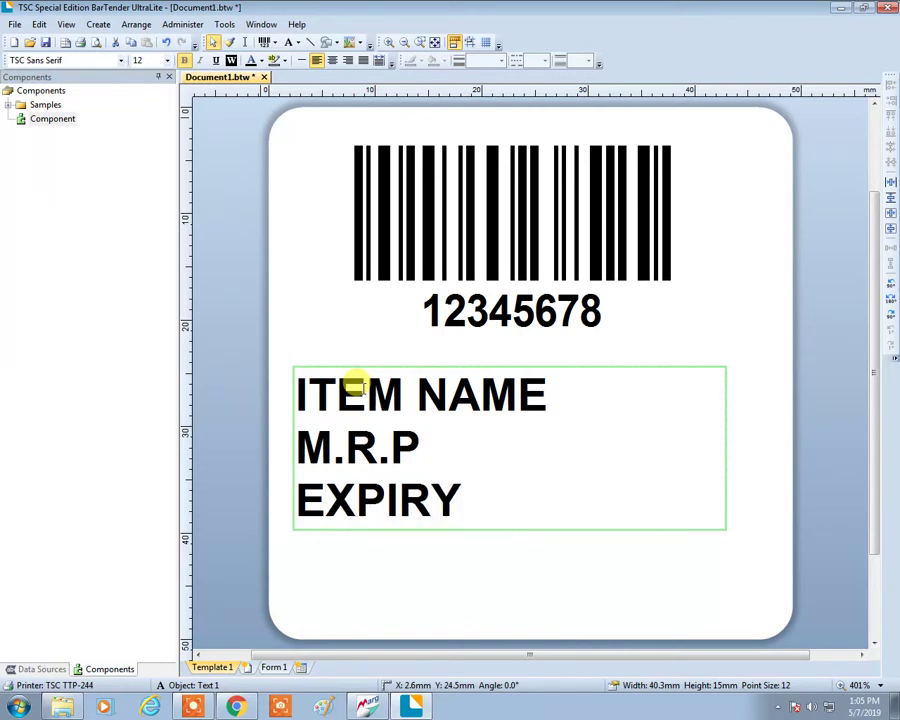
key(Return)
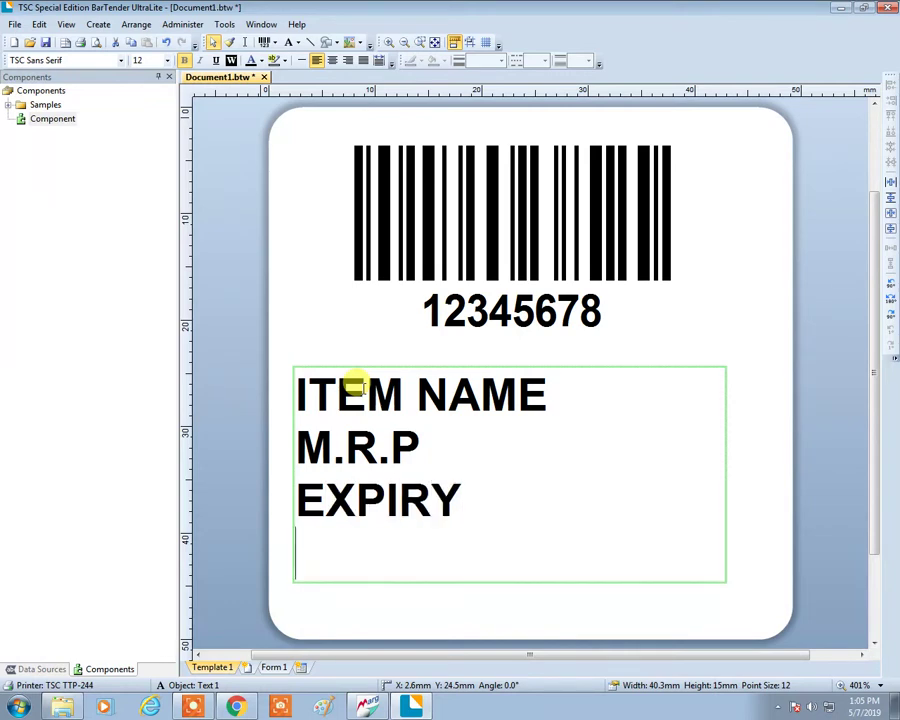
text(BATCH)
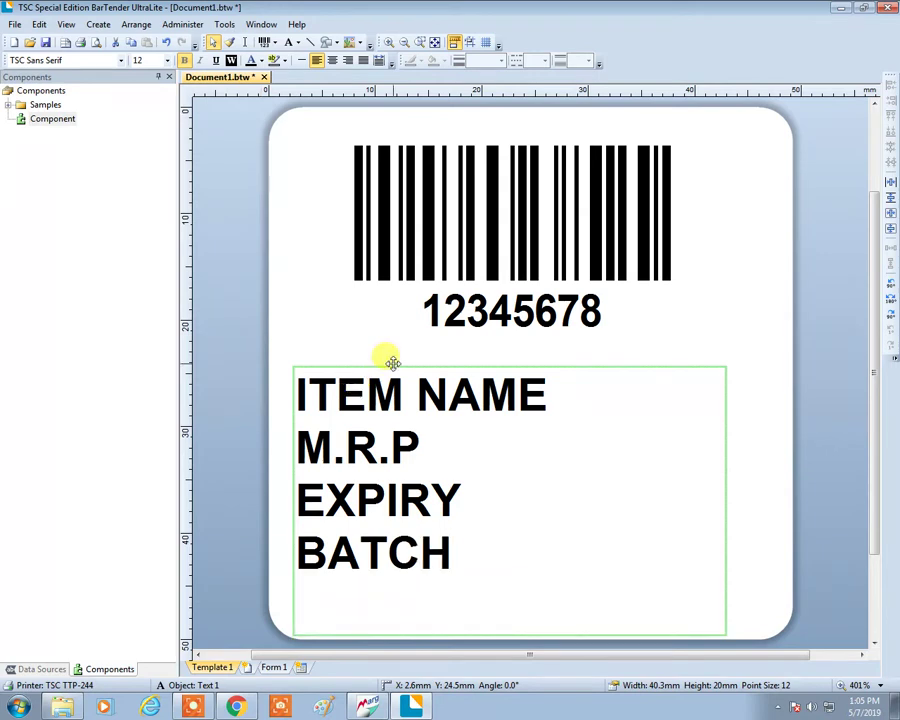
click(705, 323)
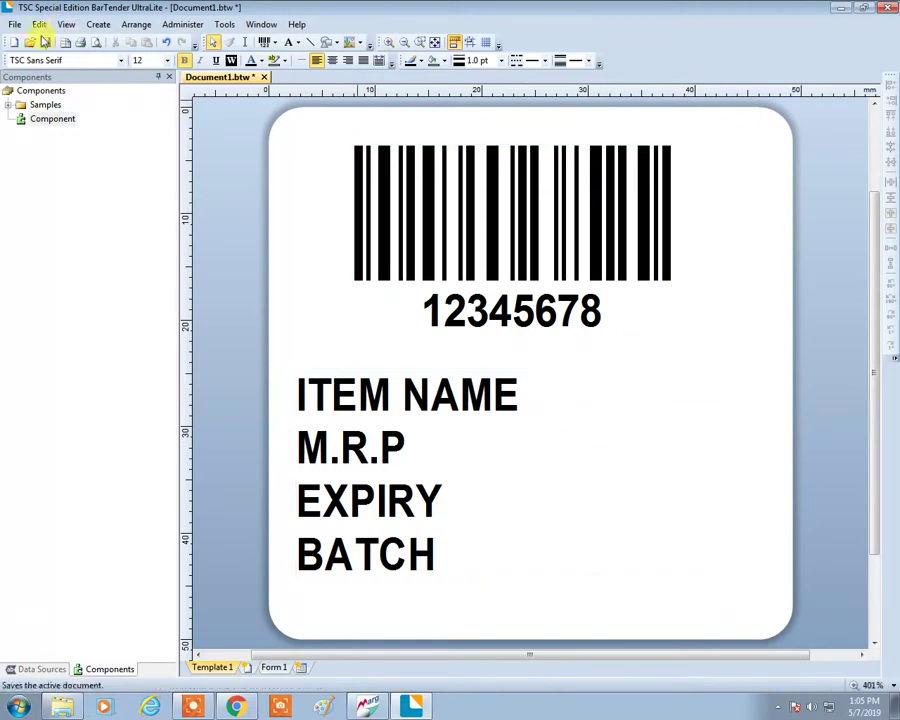
Save the label as Document1.btw under BarTender Documents using Save As
click(15, 24)
click(40, 118)
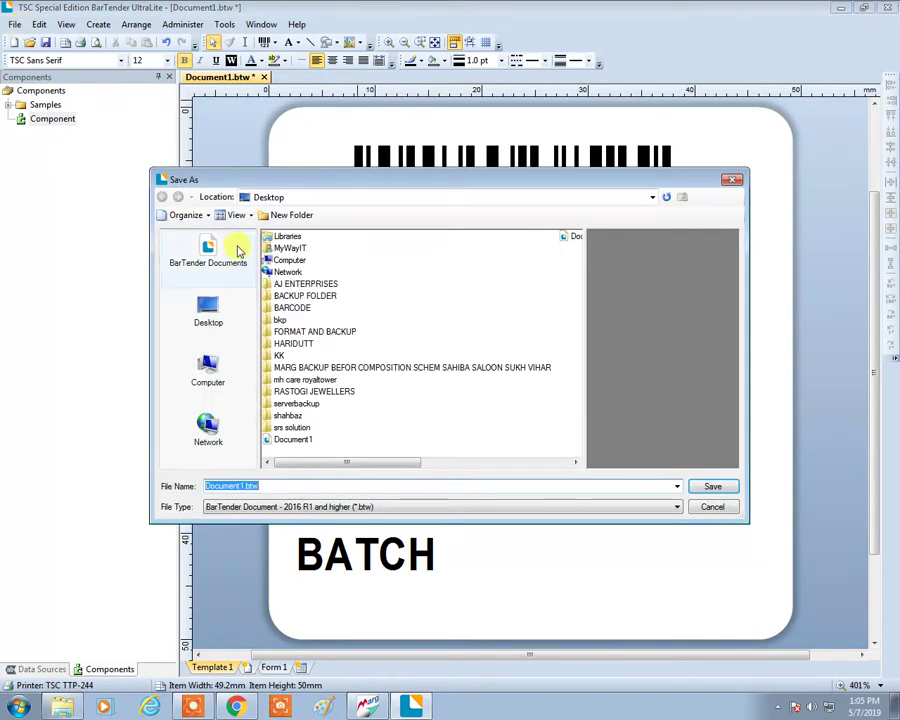
click(205, 255)
click(713, 486)
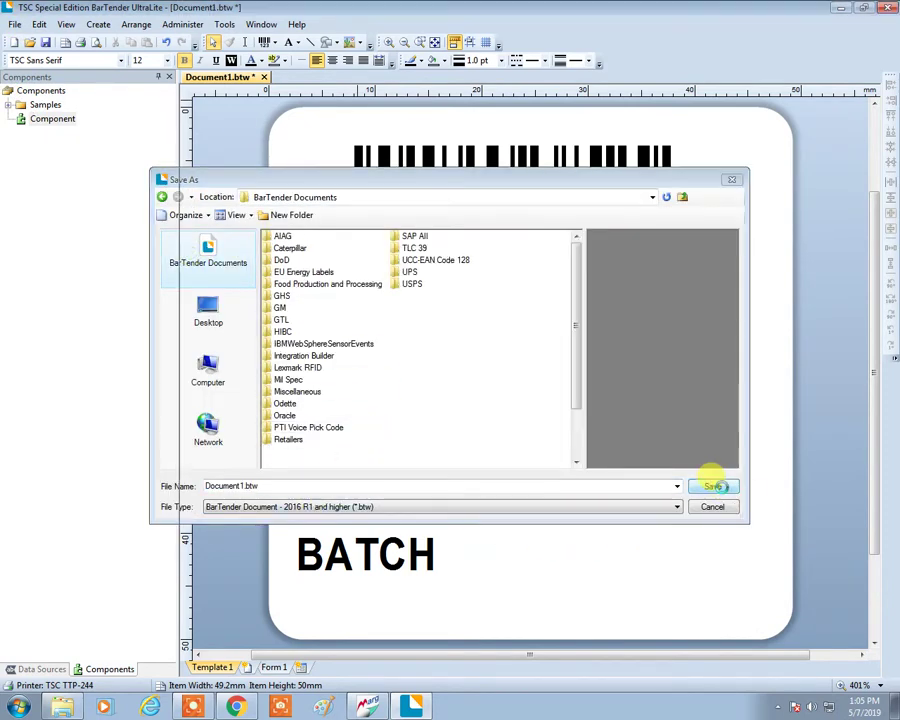
click(12, 24)
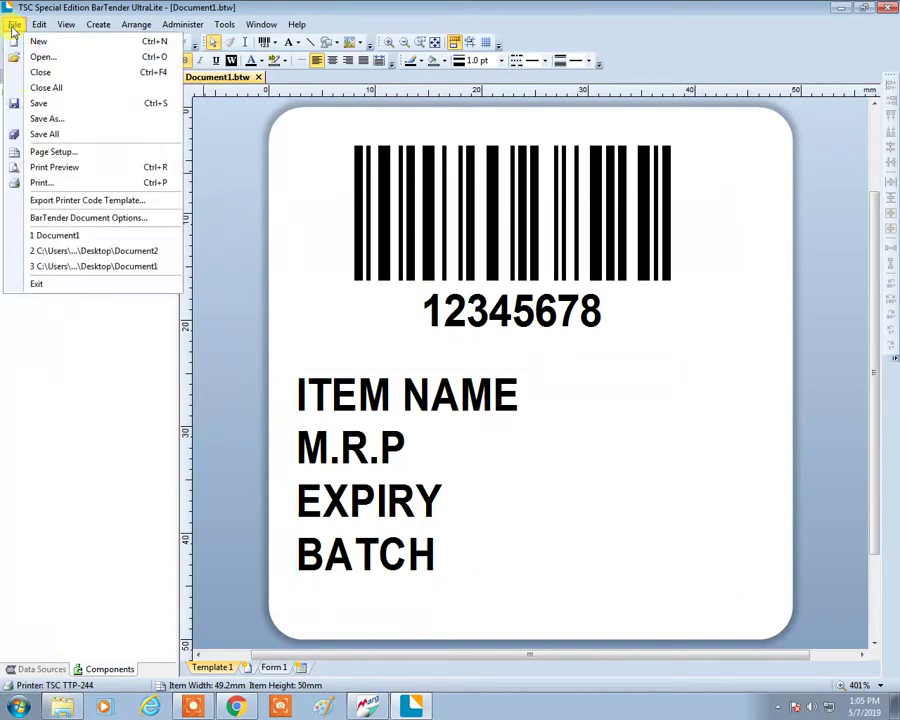
click(41, 181)
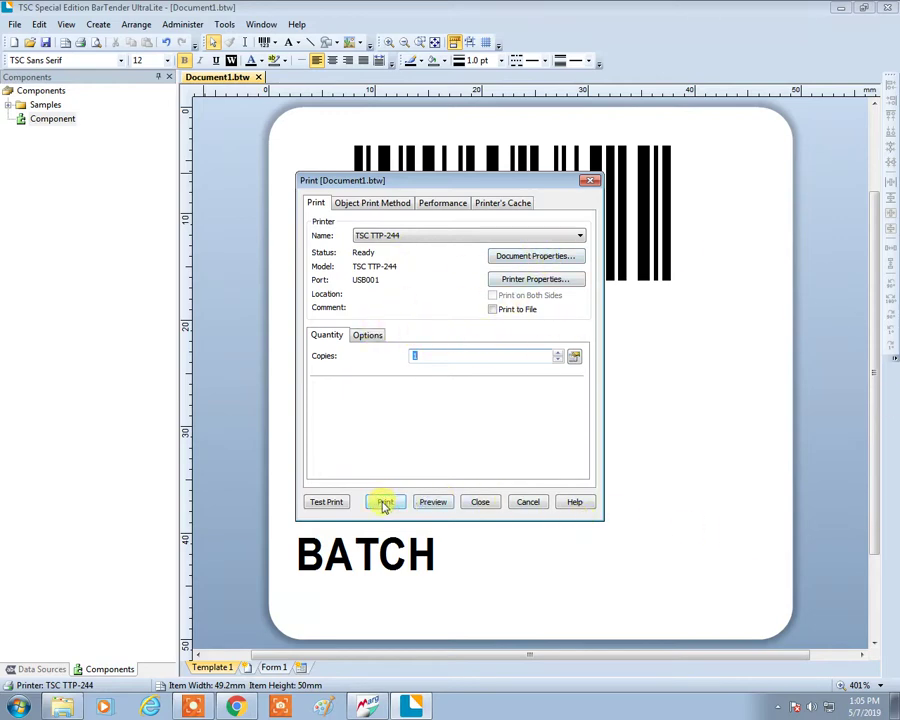
click(431, 503)
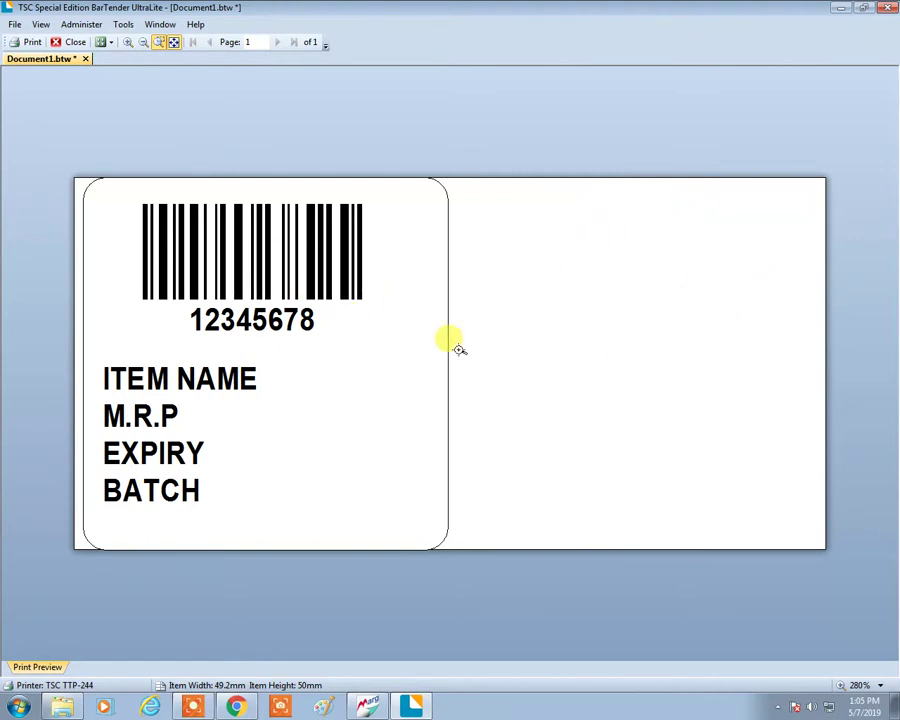
key(Escape)
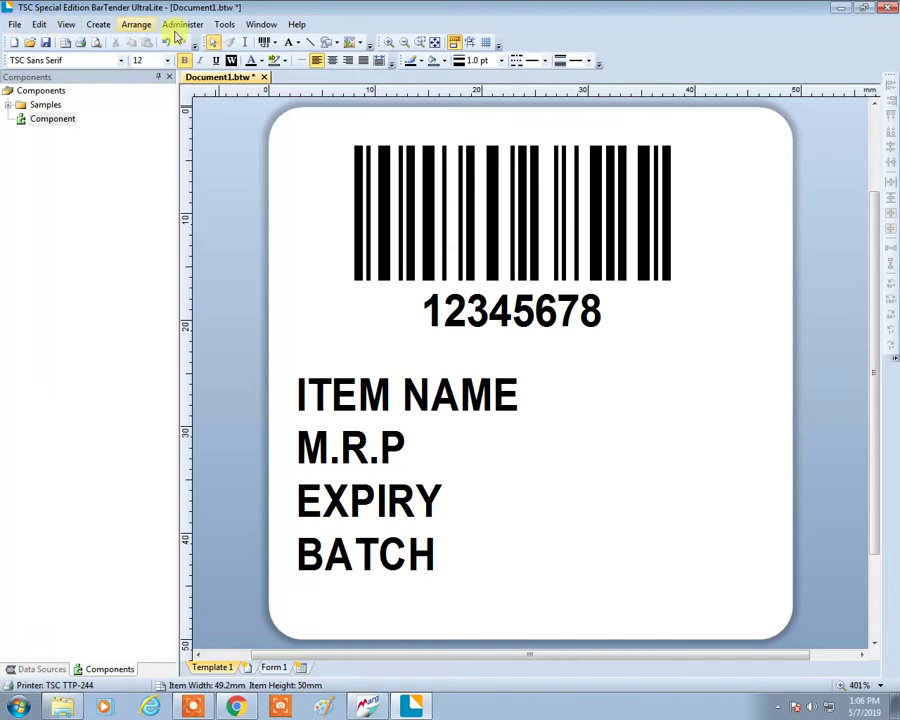
Stretch the Code 128 barcode to about 39.5 mm wide and shift it left
click(458, 201)
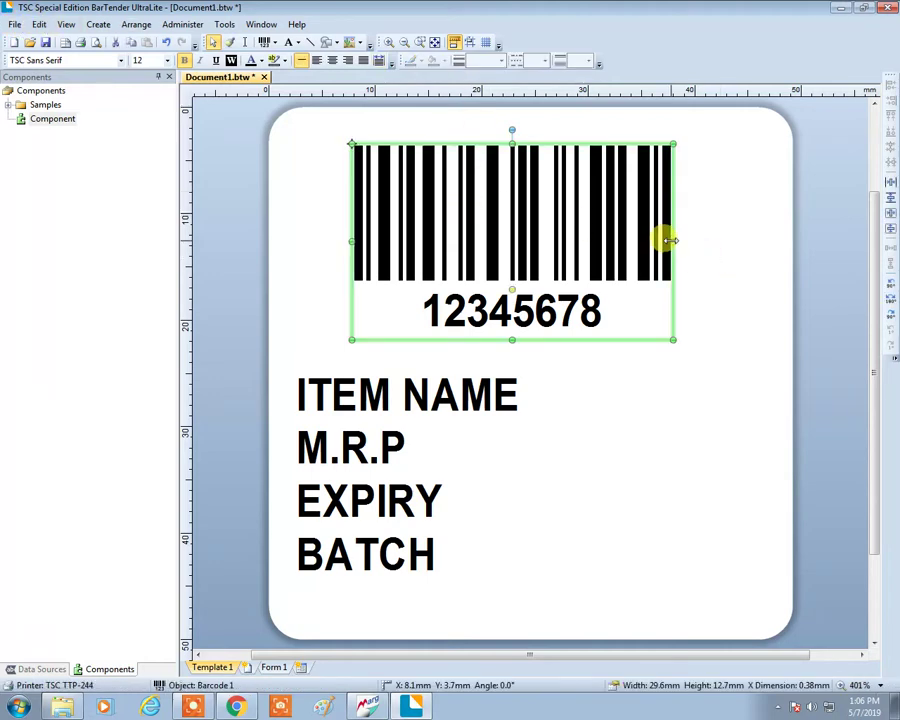
drag(673, 241, 735, 248)
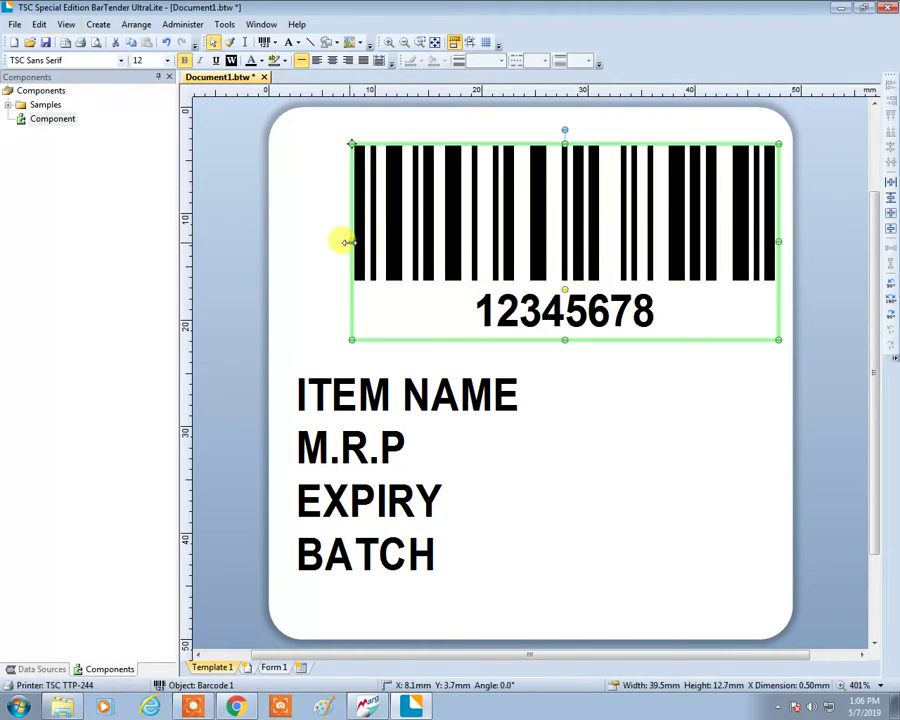
drag(345, 241, 320, 239)
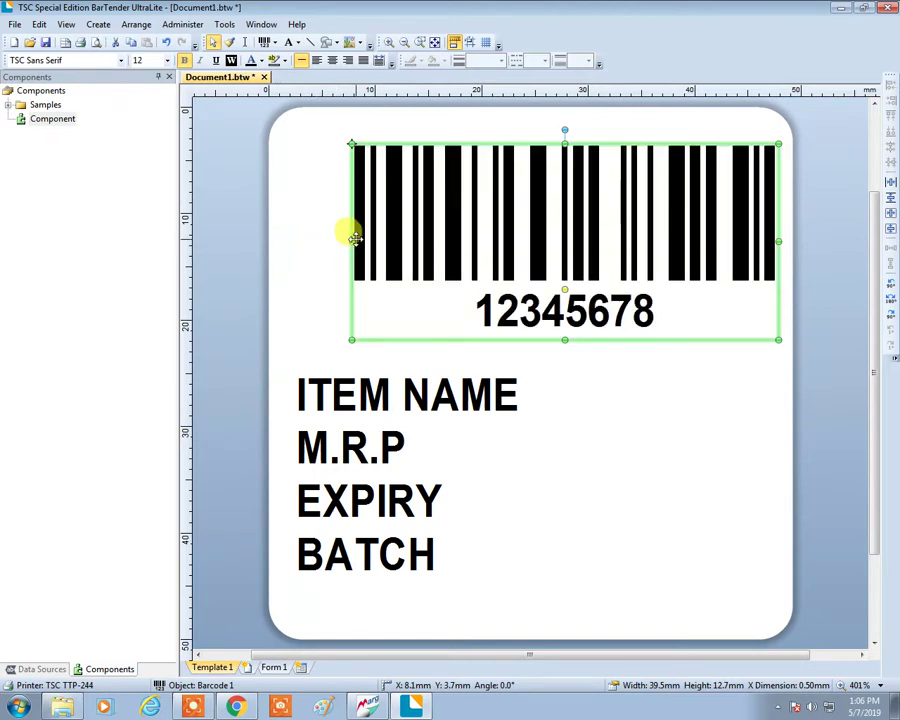
mouse_move(733, 236)
mouse_down()
mouse_move(700, 241)
mouse_move(733, 236)
mouse_up()
Set the barcode's digit font to a point size smaller than 12
double_click(540, 304)
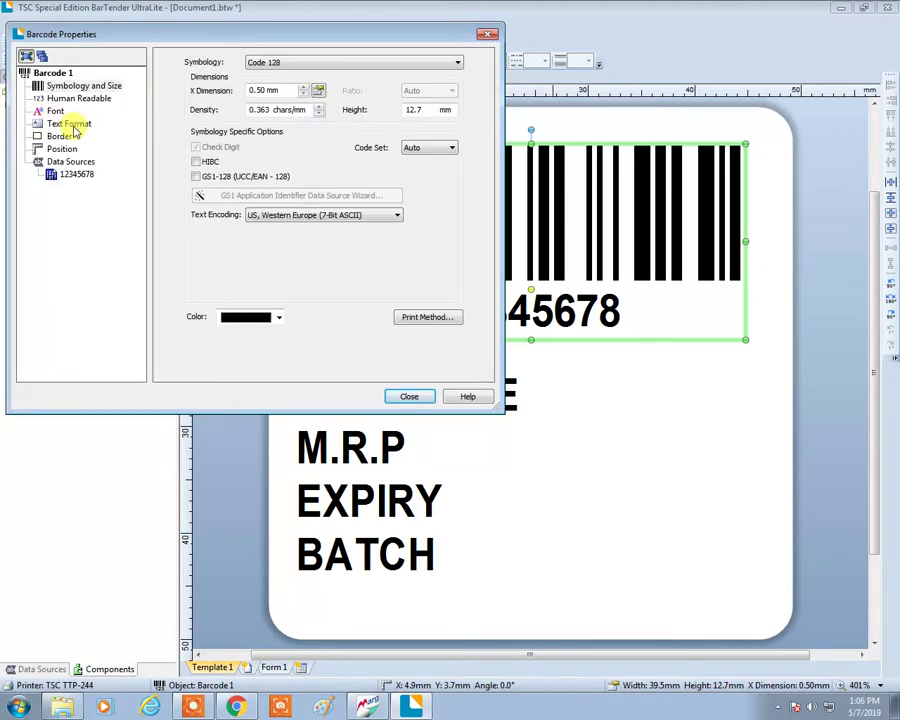
click(55, 111)
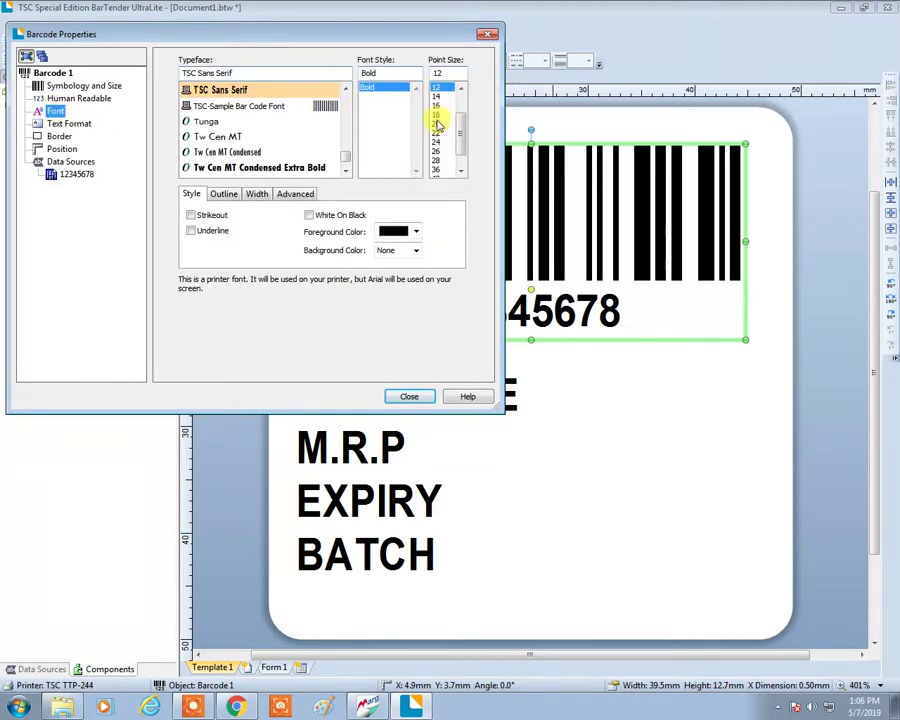
click(437, 115)
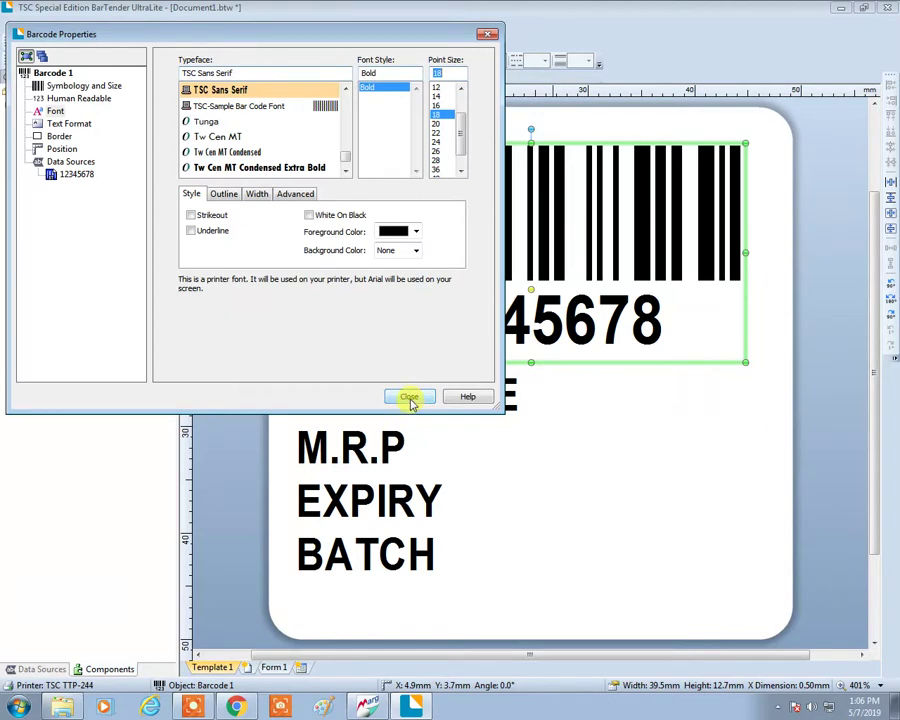
click(458, 88)
click(460, 88)
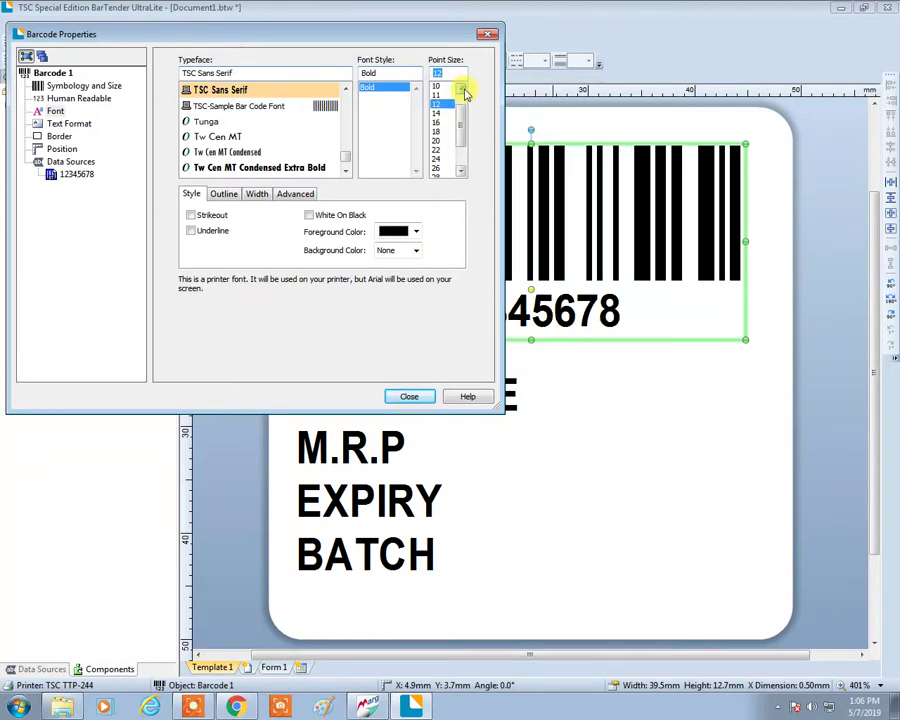
click(436, 97)
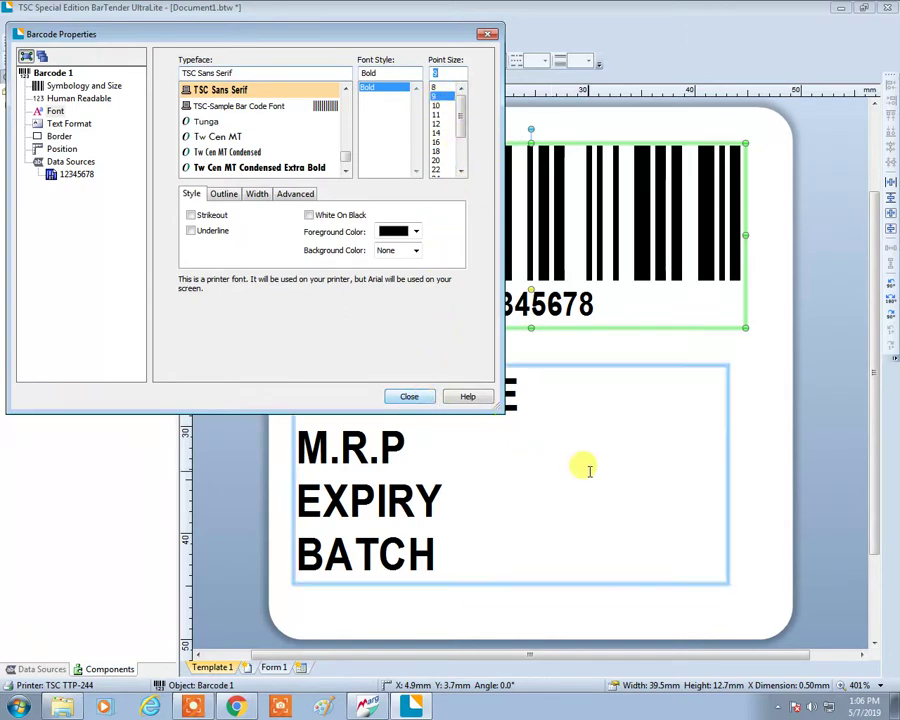
Check the text block's properties and close them
click(582, 467)
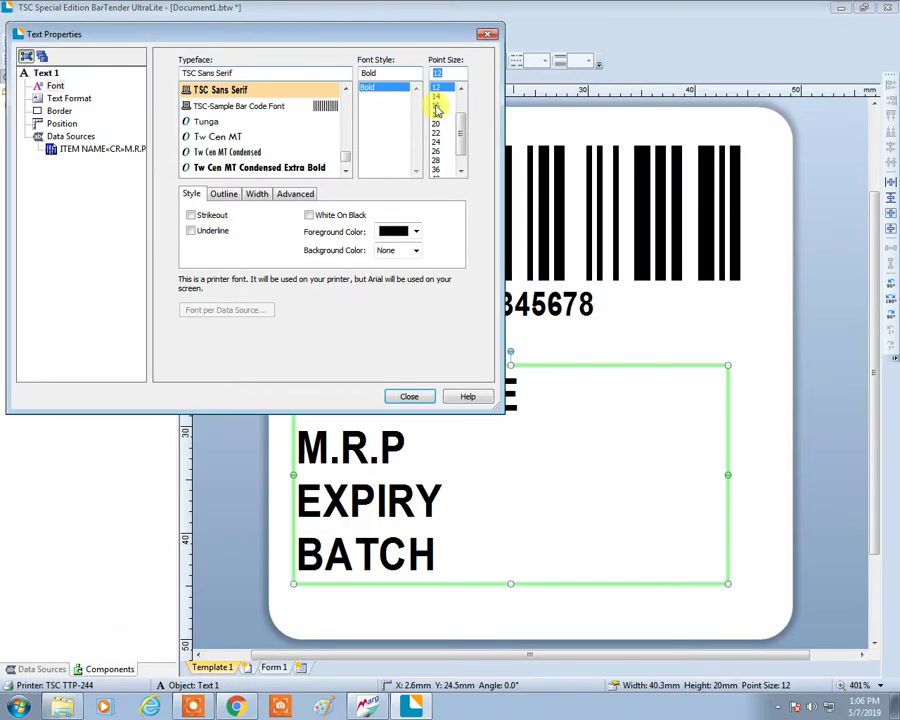
click(487, 34)
double_click(540, 458)
Deselect the text block and save Document1.btw with the latest changes
click(729, 522)
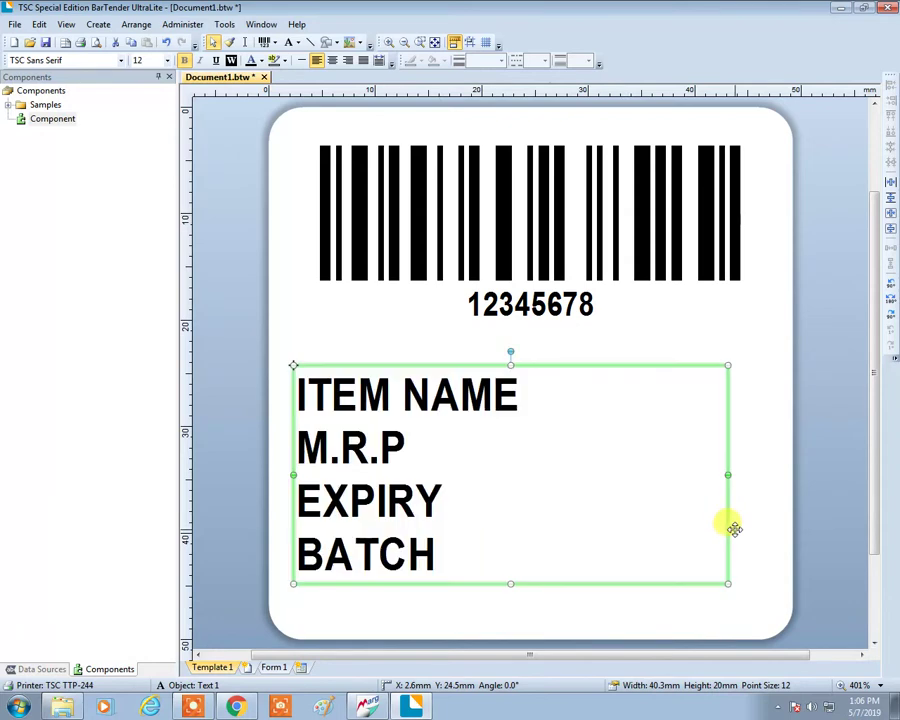
click(15, 24)
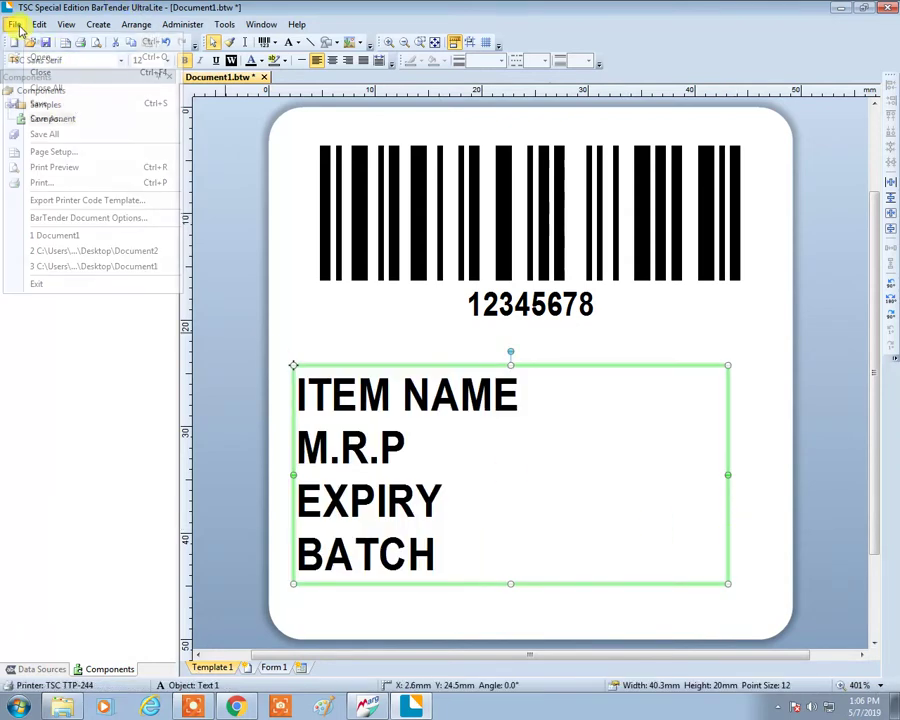
click(37, 105)
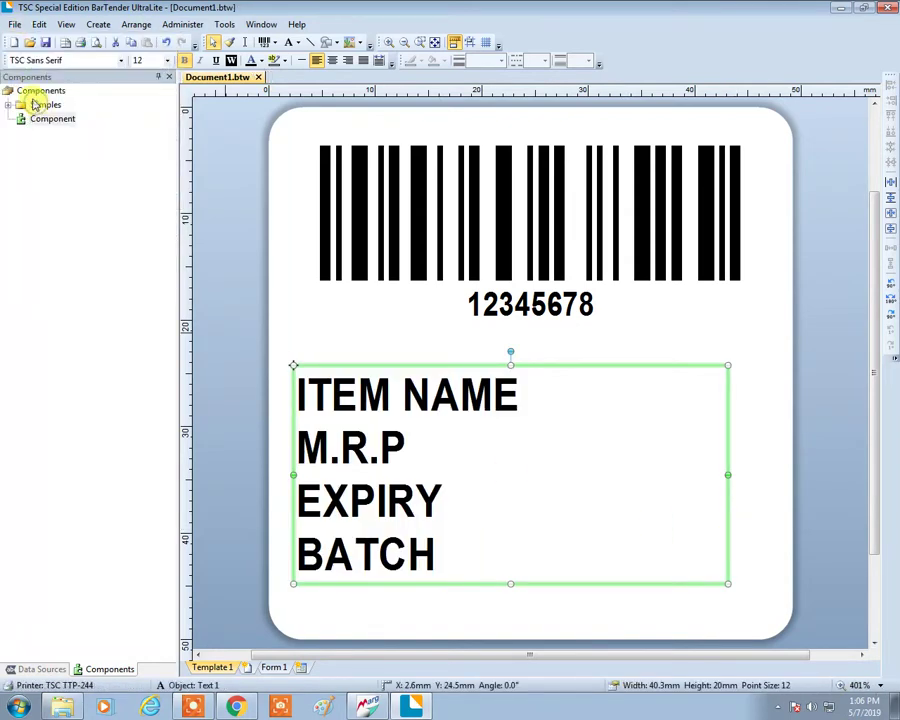
click(15, 24)
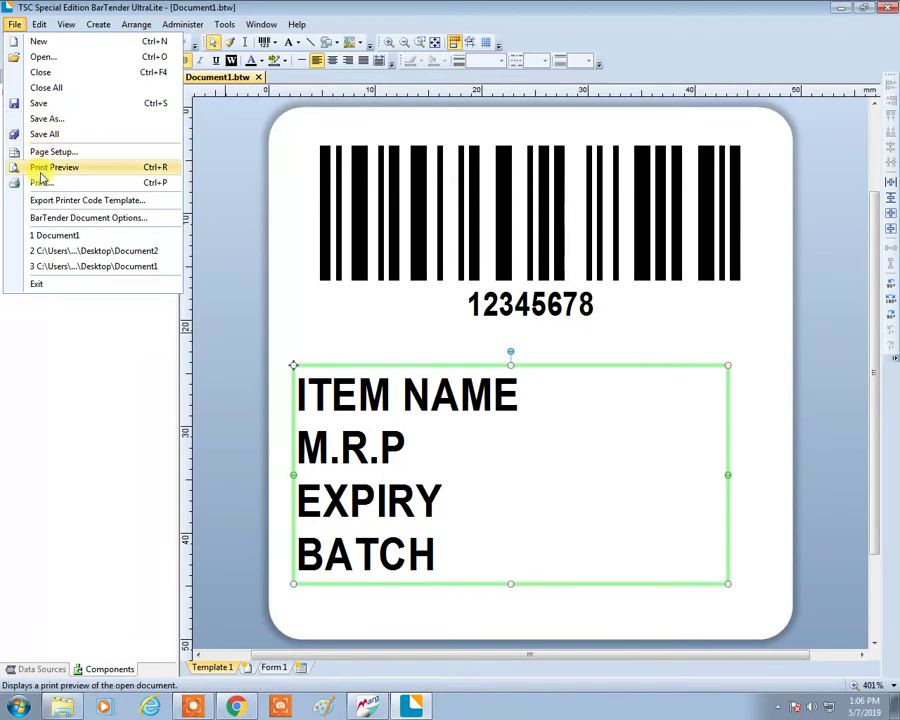
click(688, 24)
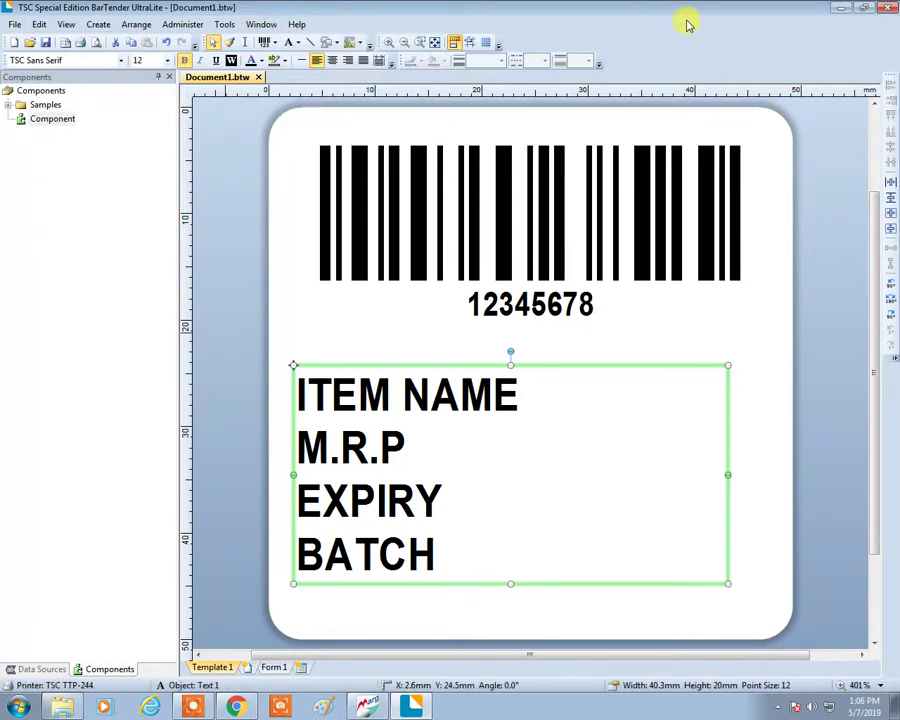